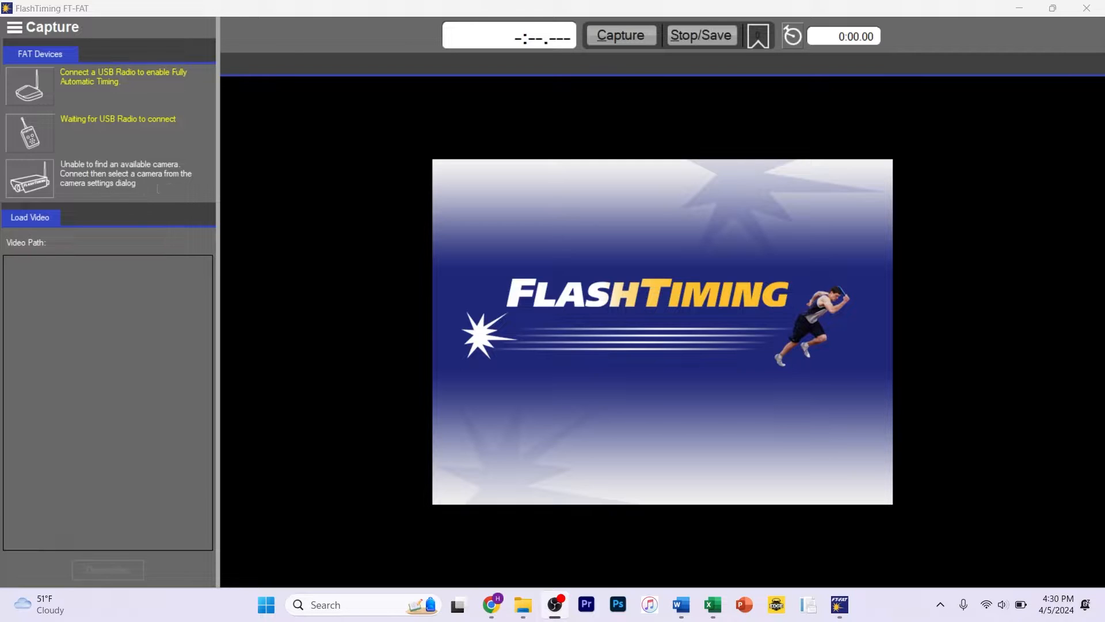
# Step: Open the camera settings dialog, check the camera selection list, and close the dialog
pyautogui.click(33, 180)
pyautogui.click(199, 95)
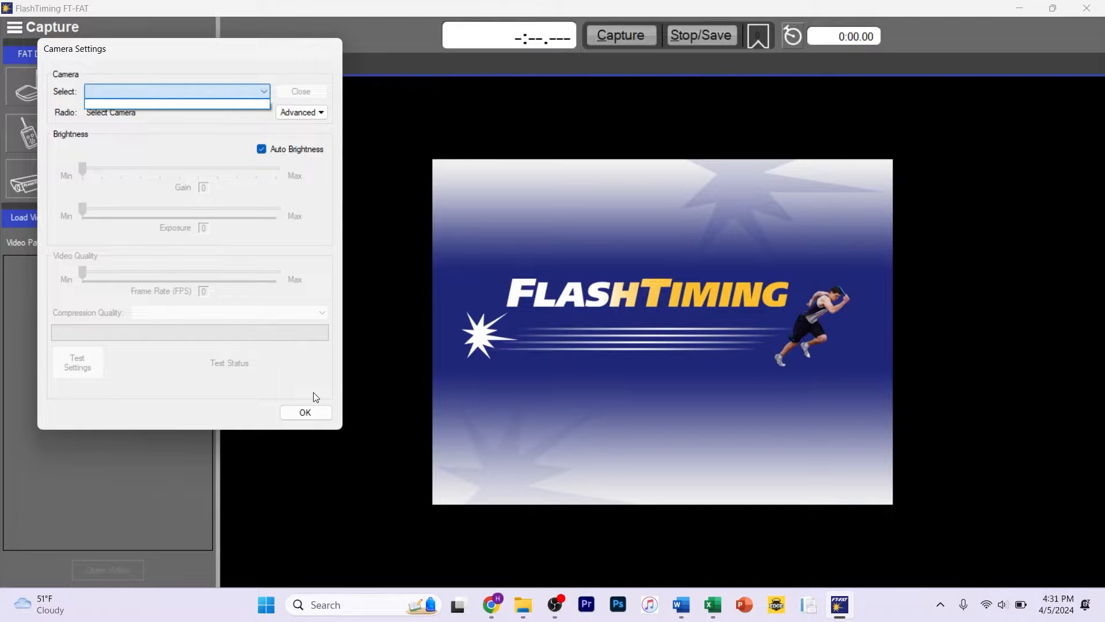
pyautogui.click(329, 413)
pyautogui.click(329, 413)
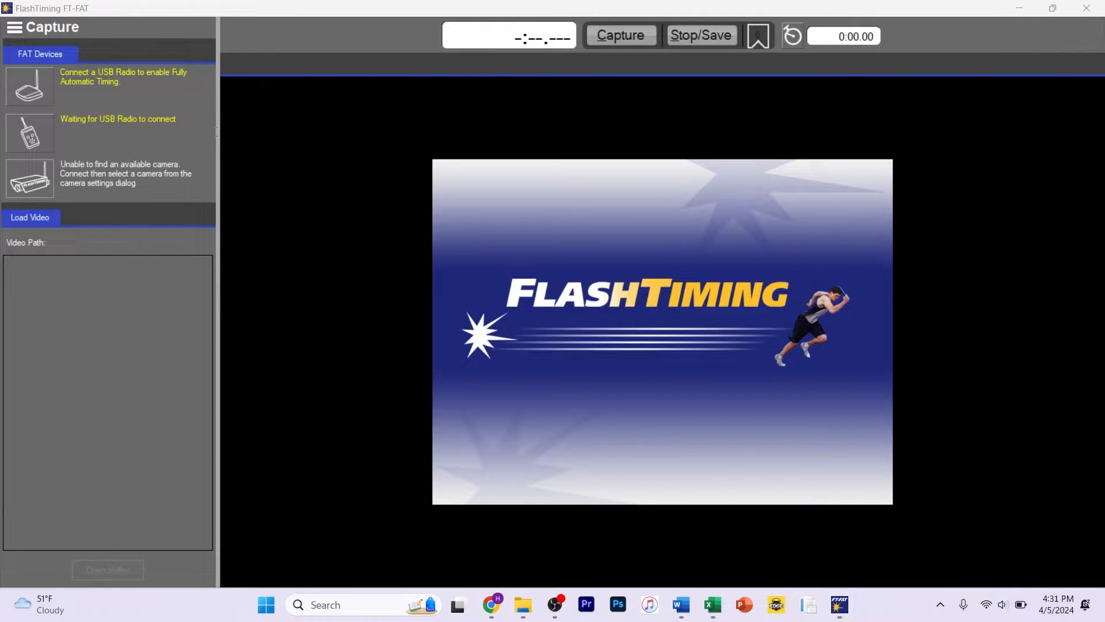
# Step: Minimize FlashTiming, launch pylon Viewer, check its Camera menu for devices, and minimize it
pyautogui.click(1019, 9)
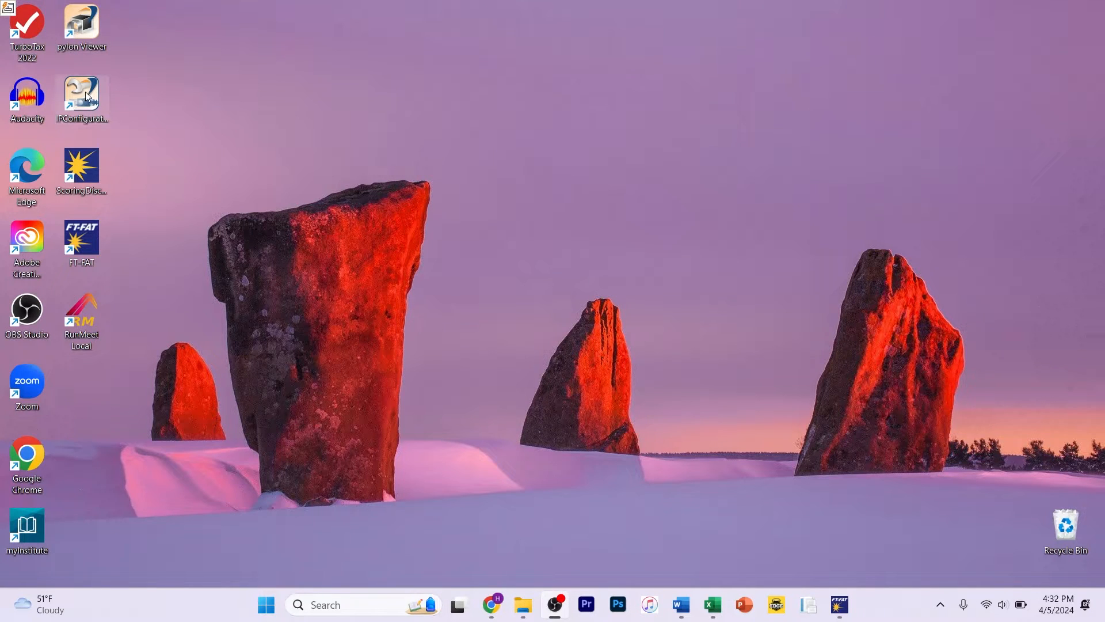
pyautogui.doubleClick(76, 36)
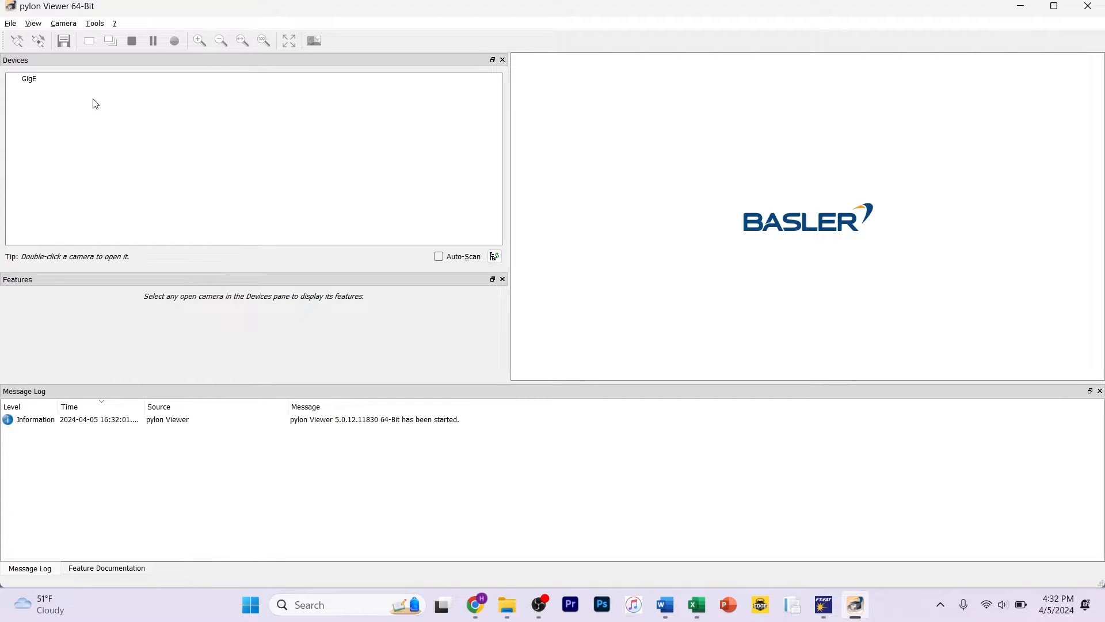
pyautogui.click(64, 23)
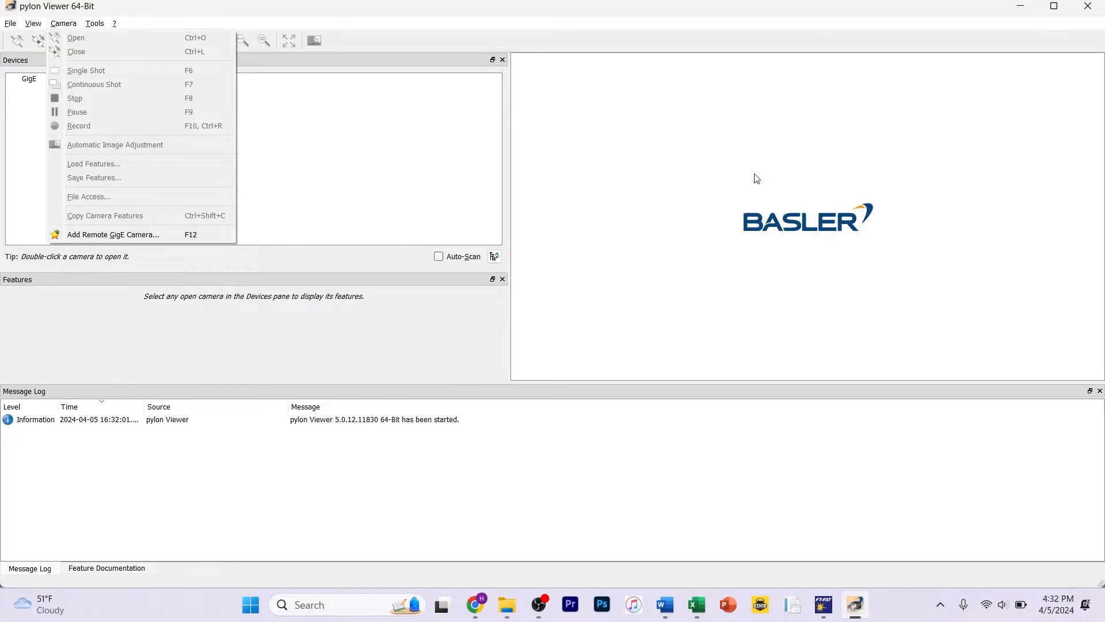
pyautogui.click(778, 241)
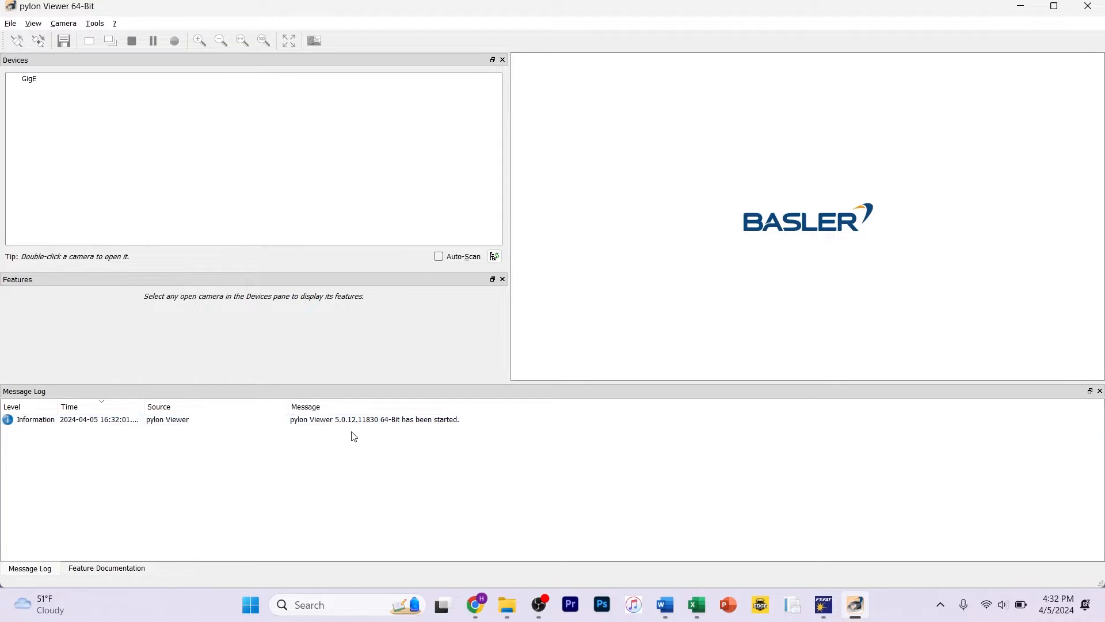
pyautogui.click(1021, 7)
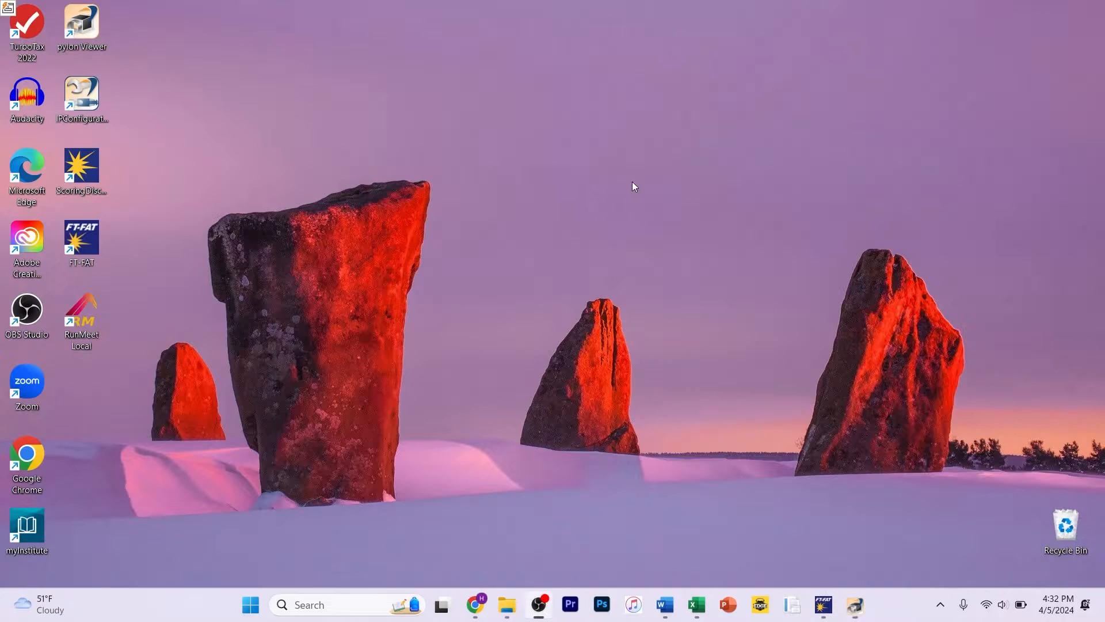
# Step: Launch pylon IP Configurator and open the properties of the Ethernet 2 network adapter
pyautogui.doubleClick(95, 109)
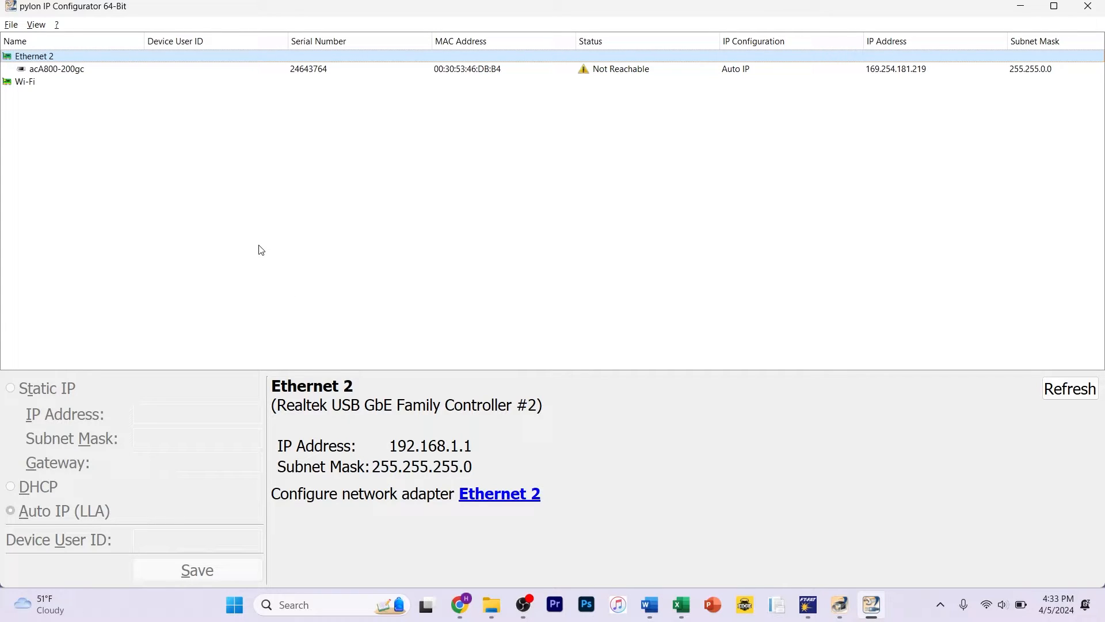
pyautogui.rightClick(149, 58)
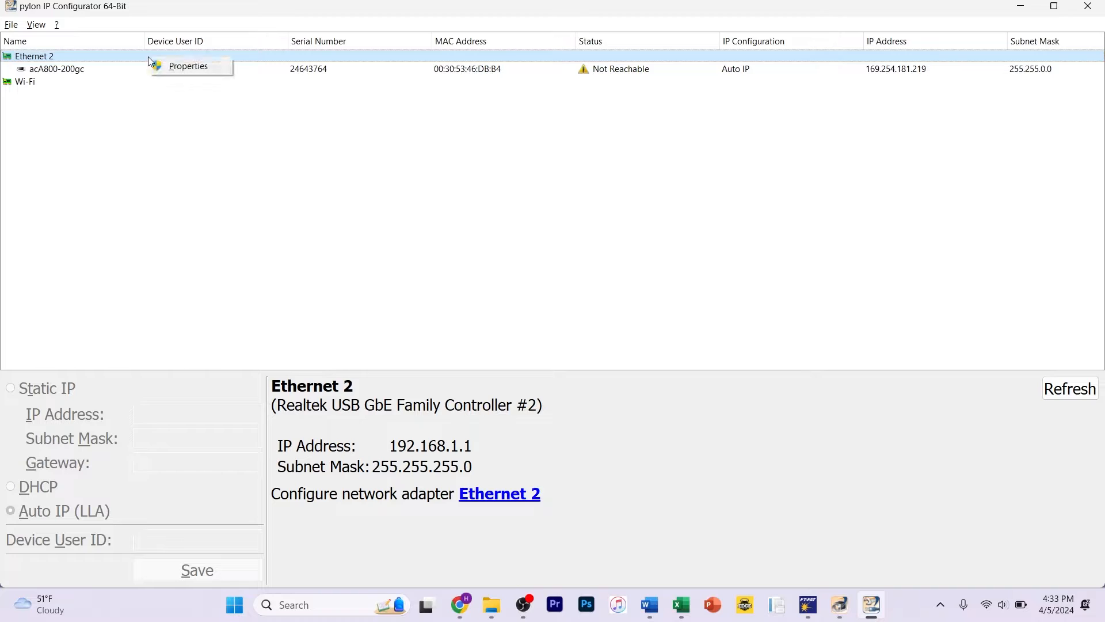
pyautogui.click(361, 261)
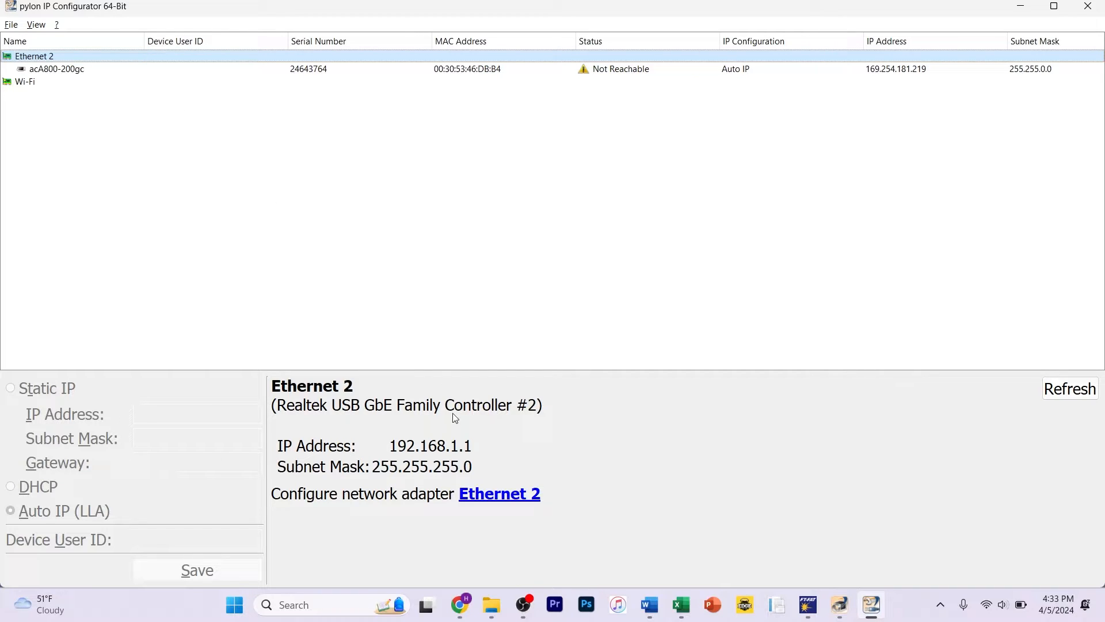
pyautogui.click(506, 501)
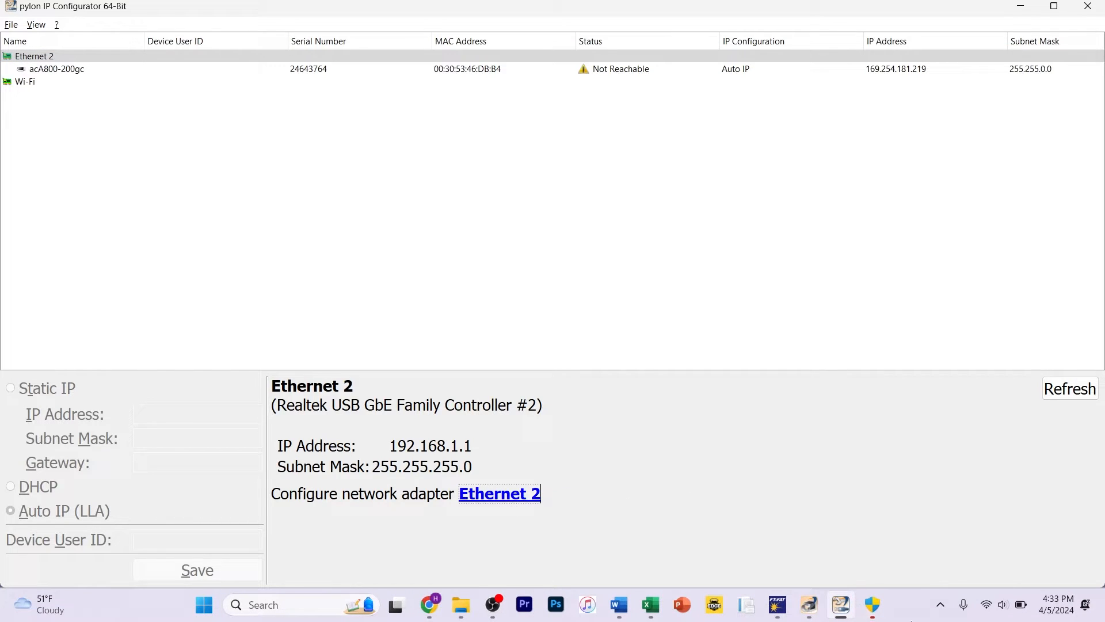
pyautogui.moveTo(878, 610)
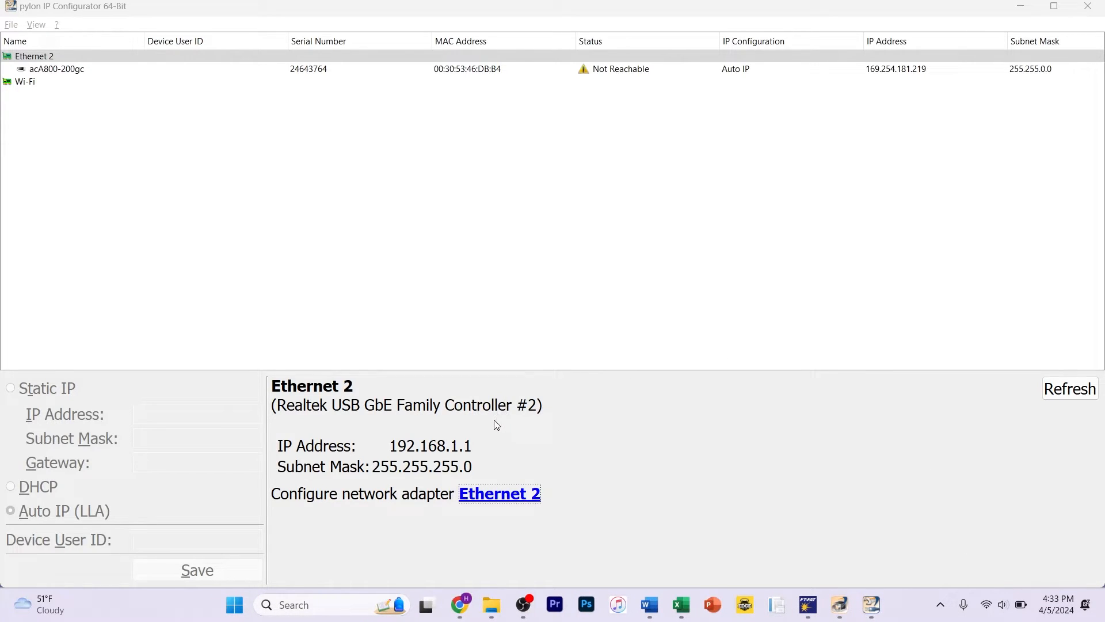
pyautogui.click(500, 493)
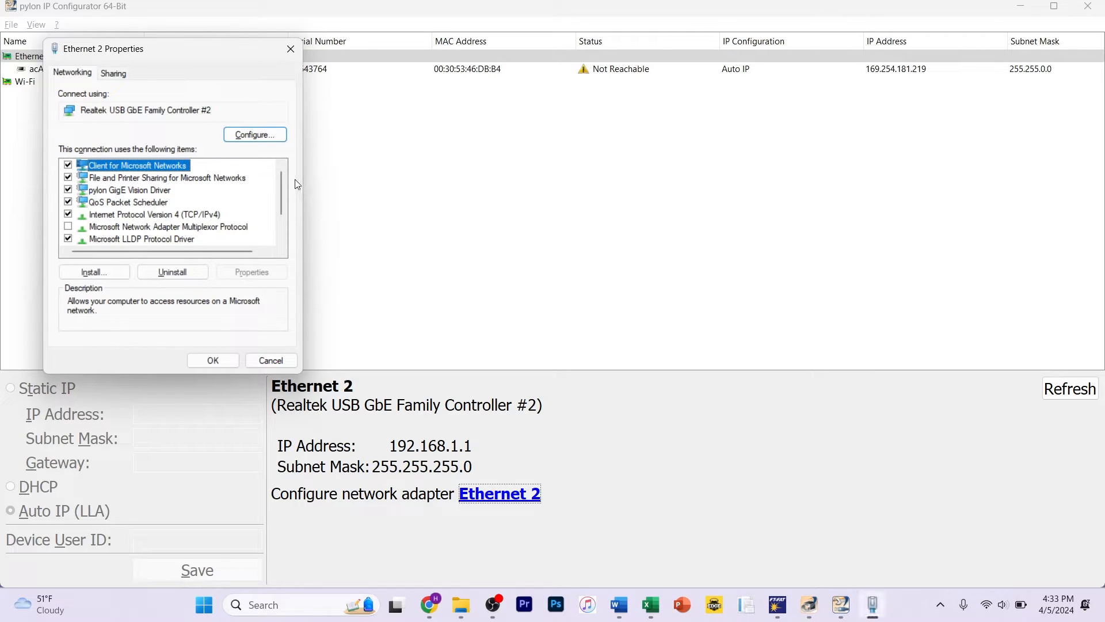
# Step: Select Internet Protocol Version 4 (TCP/IPv4) in the adapter items and close the adapter properties
pyautogui.moveTo(283, 177)
pyautogui.mouseDown()
pyautogui.moveTo(290, 215)
pyautogui.moveTo(282, 170)
pyautogui.moveTo(282, 196)
pyautogui.moveTo(281, 181)
pyautogui.mouseUp()
pyautogui.click(201, 217)
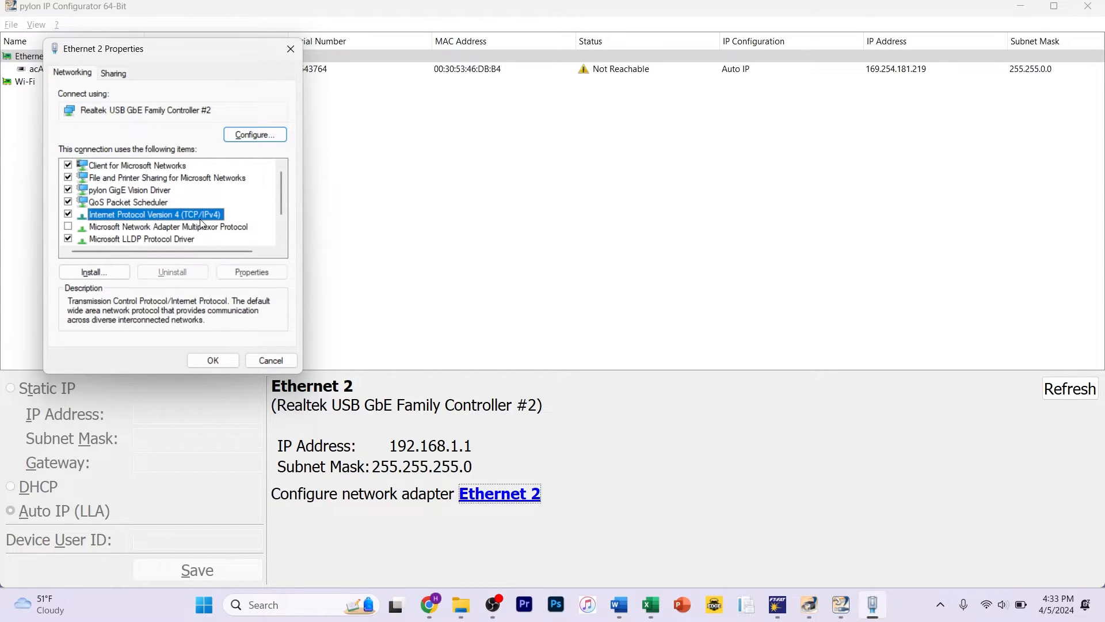
pyautogui.moveTo(281, 195)
pyautogui.mouseDown()
pyautogui.moveTo(283, 216)
pyautogui.moveTo(279, 195)
pyautogui.mouseUp()
pyautogui.click(223, 361)
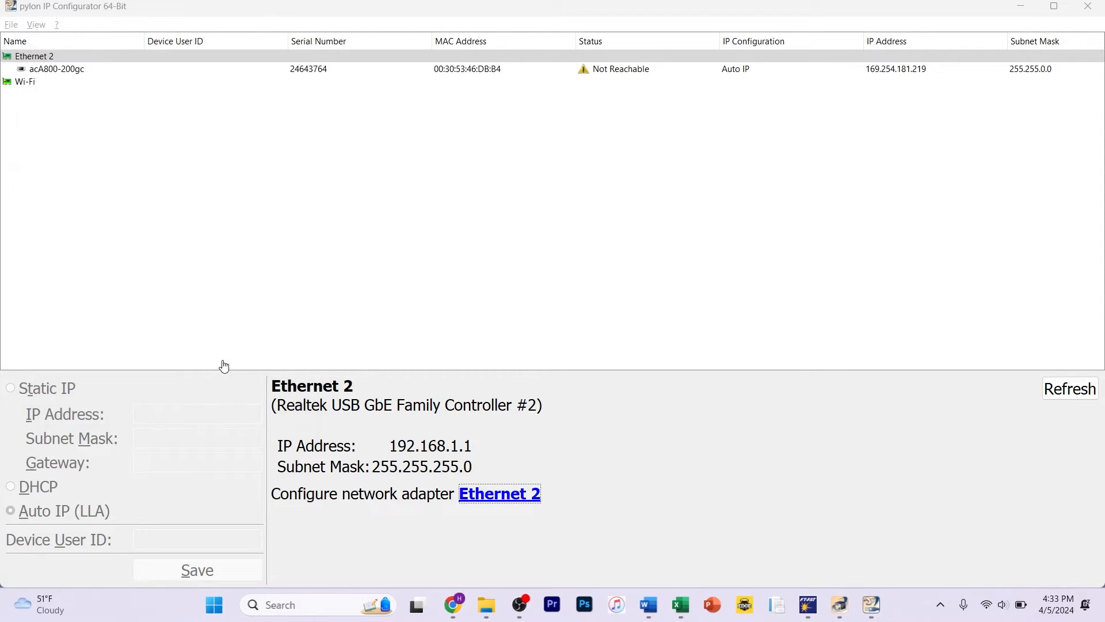
# Step: Reopen the Ethernet 2 adapter properties and open the Internet Protocol Version 4 (TCP/IPv4) properties
pyautogui.click(533, 494)
pyautogui.click(878, 606)
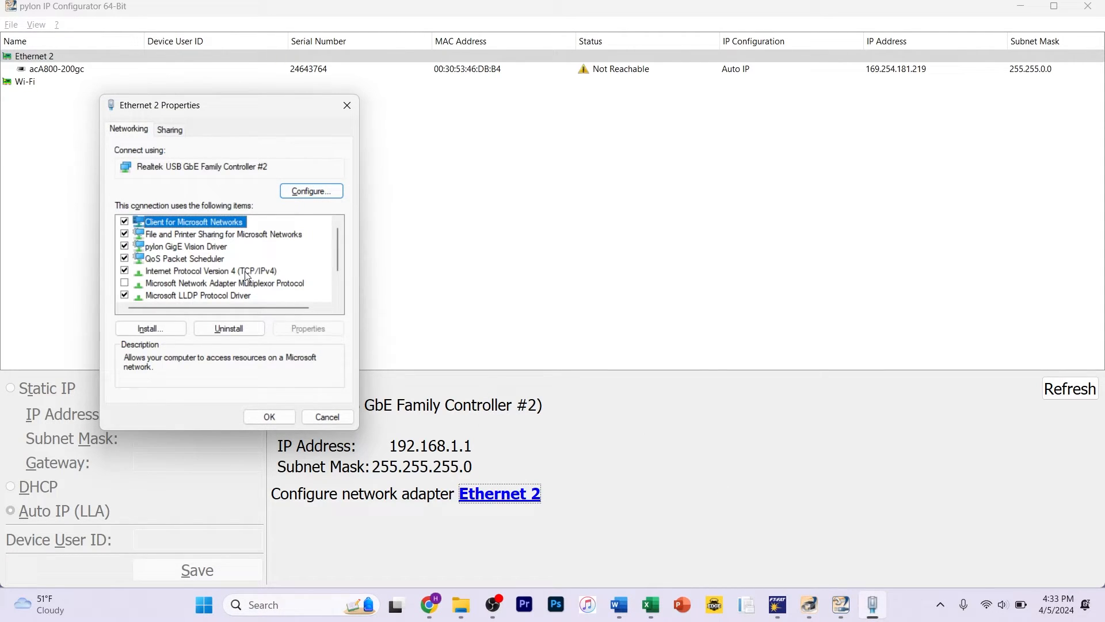
pyautogui.click(246, 271)
pyautogui.click(308, 328)
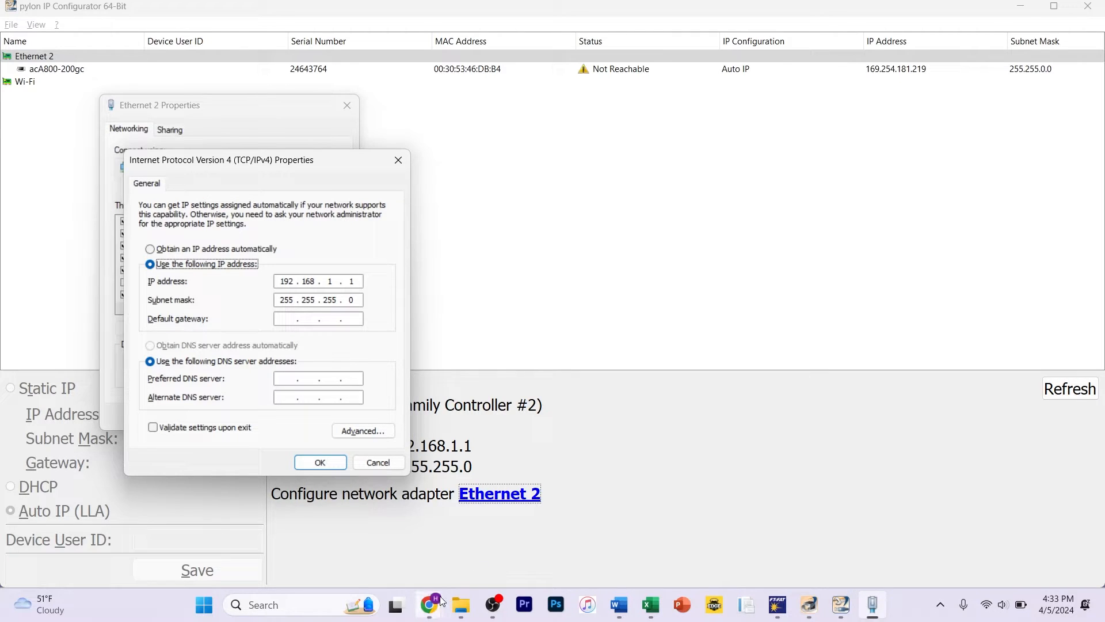
# Step: Switch to the Google Doc and correct the Review Computer subnet mask to 255.255.255.0
pyautogui.moveTo(442, 602)
pyautogui.click(476, 547)
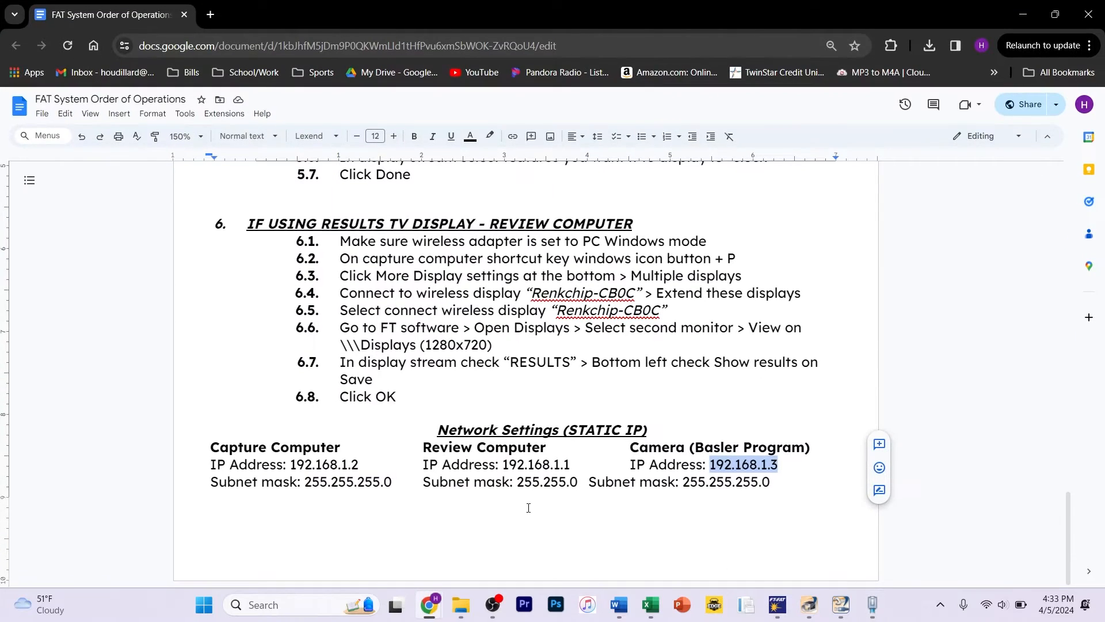
pyautogui.click(563, 484)
pyautogui.write('.255')
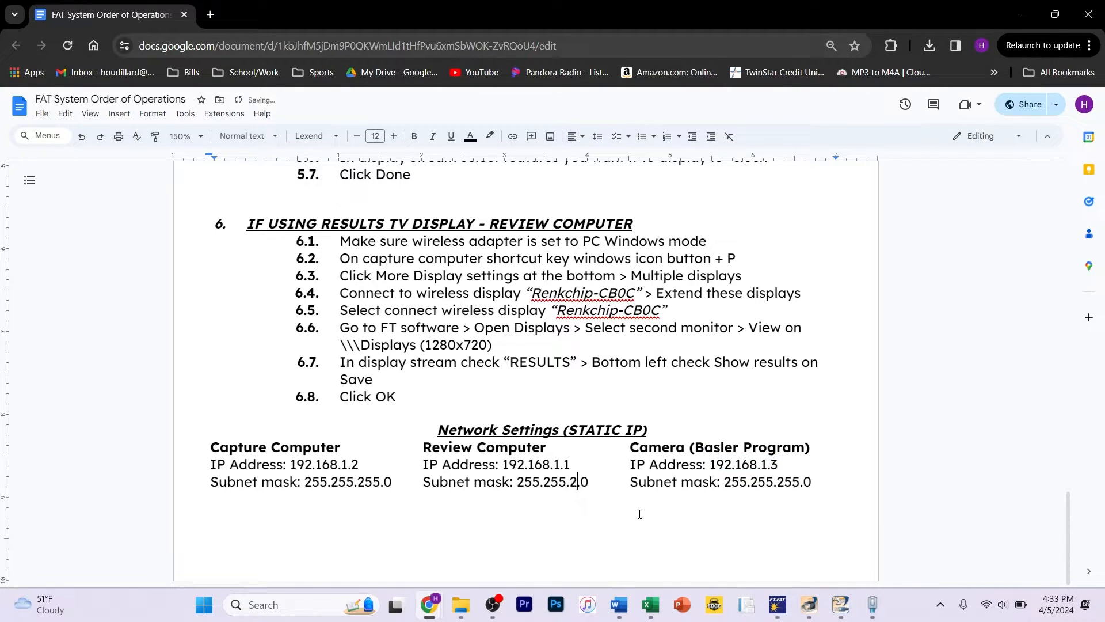
pyautogui.click(705, 513)
# Step: Review the static IP addresses listed for the capture computer, review computer and camera
pyautogui.moveTo(775, 464); pyautogui.dragTo(635, 465)
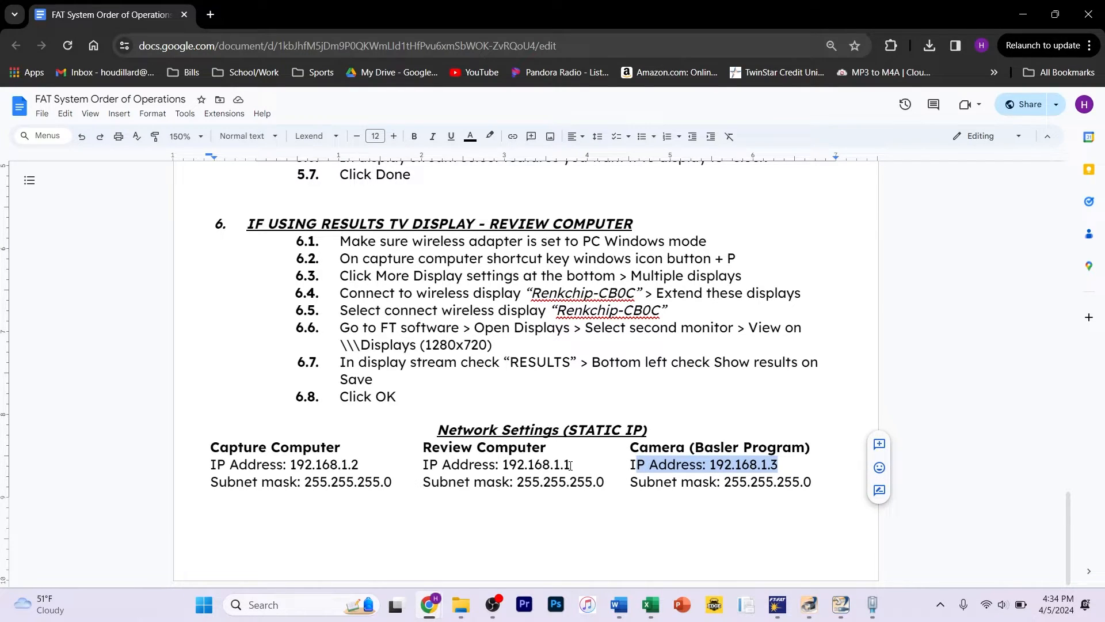
pyautogui.moveTo(573, 465); pyautogui.dragTo(425, 464)
pyautogui.click(425, 464)
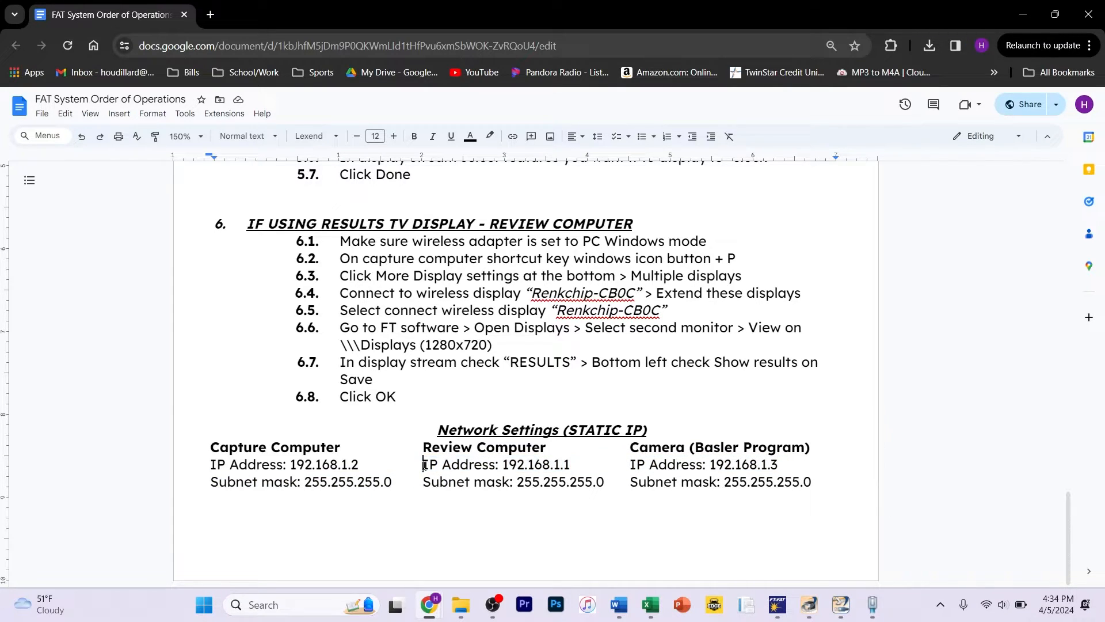
pyautogui.moveTo(358, 464); pyautogui.dragTo(293, 468)
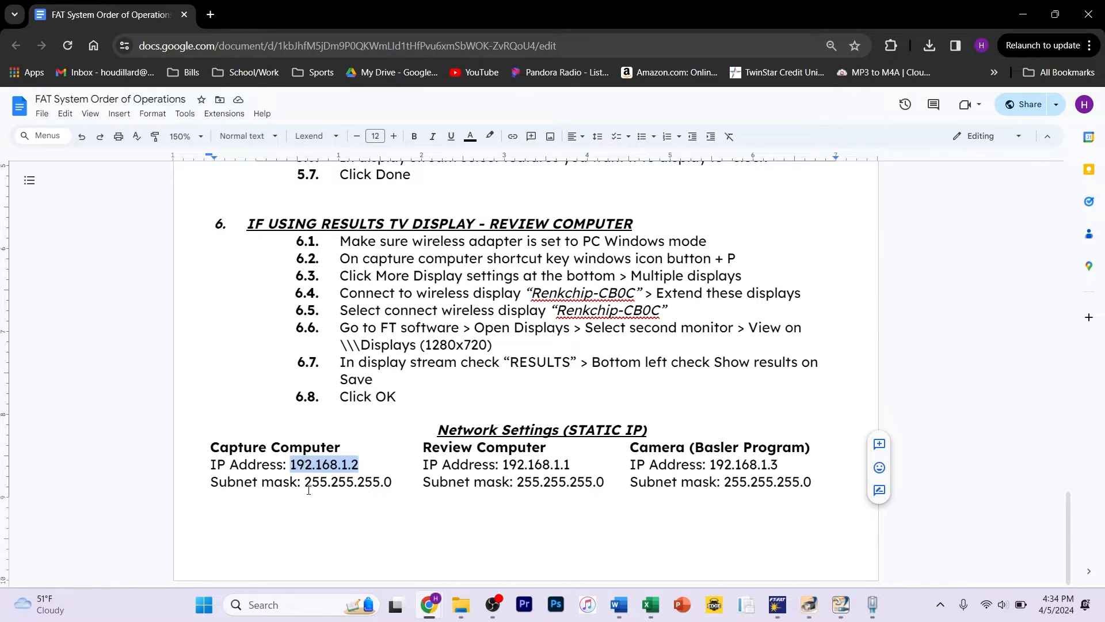
pyautogui.click(509, 464)
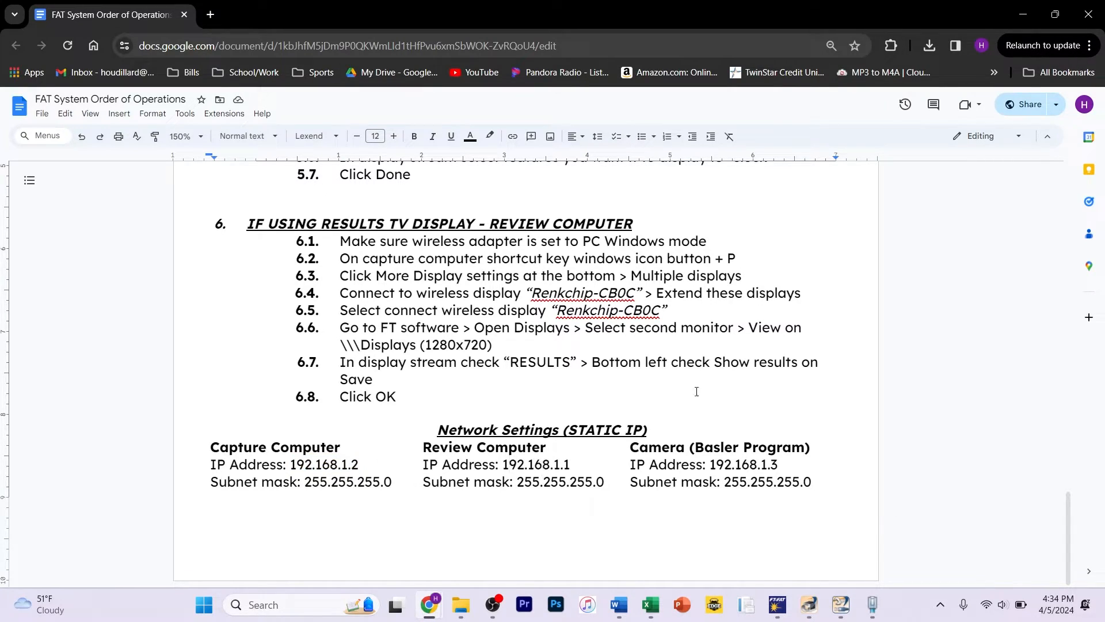
# Step: Compare the adapter's IPv4 settings with the network settings listed in the document
pyautogui.click(841, 604)
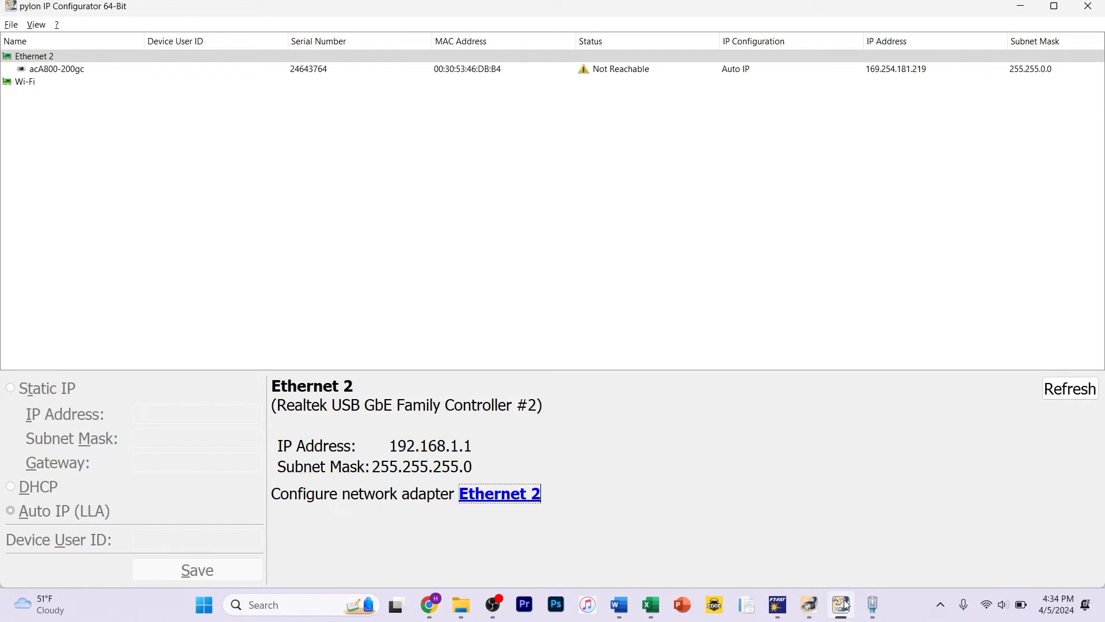
pyautogui.click(873, 605)
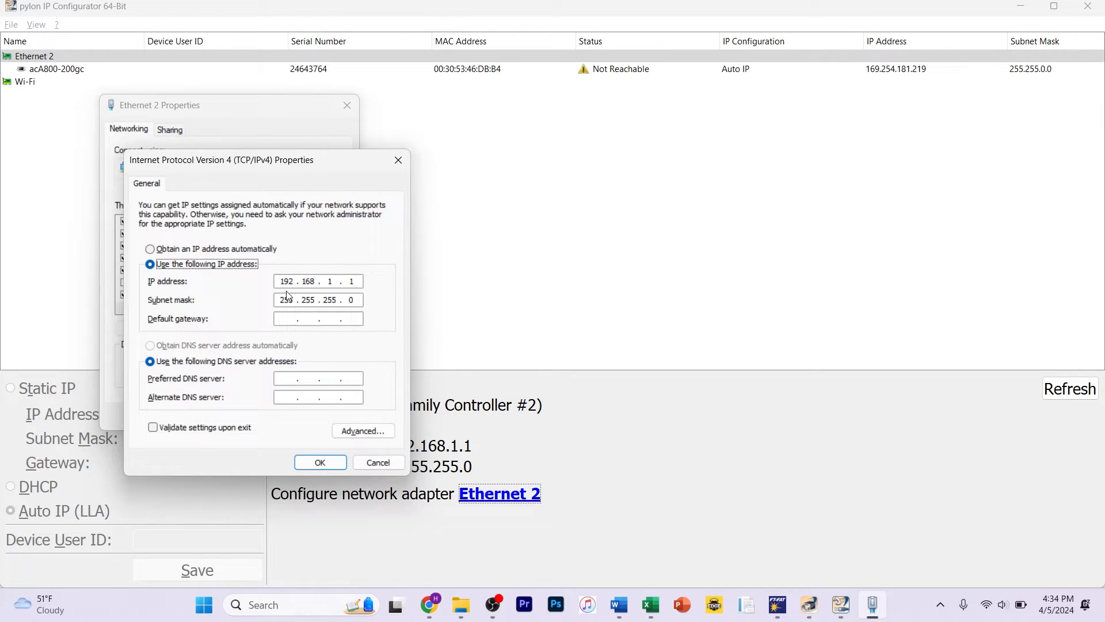
pyautogui.moveTo(496, 598)
pyautogui.moveTo(776, 607)
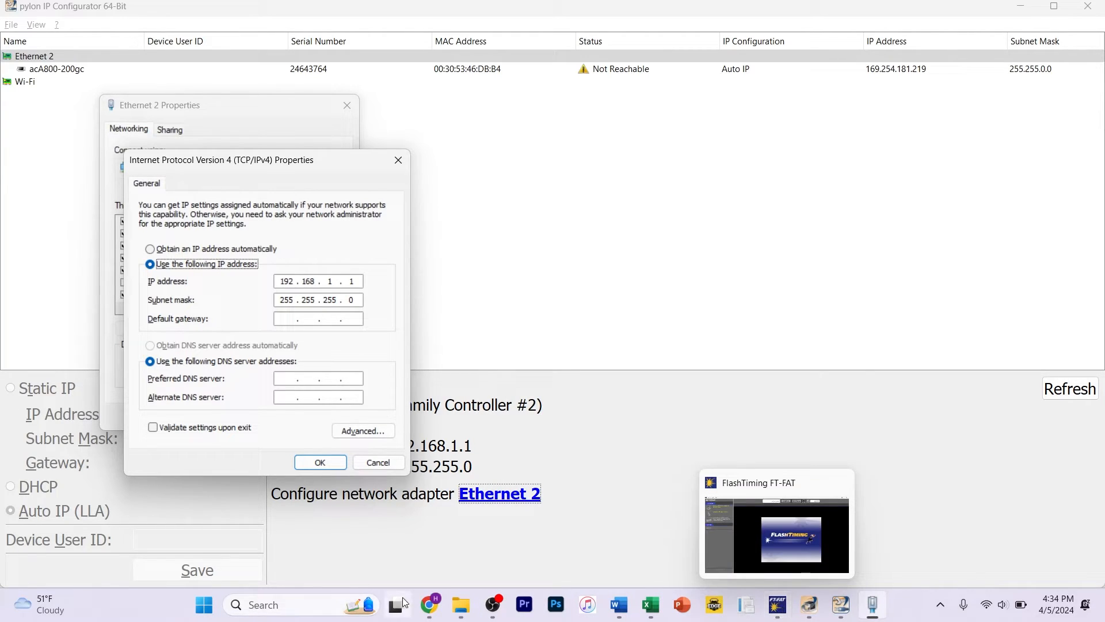
pyautogui.moveTo(429, 605)
pyautogui.click(483, 552)
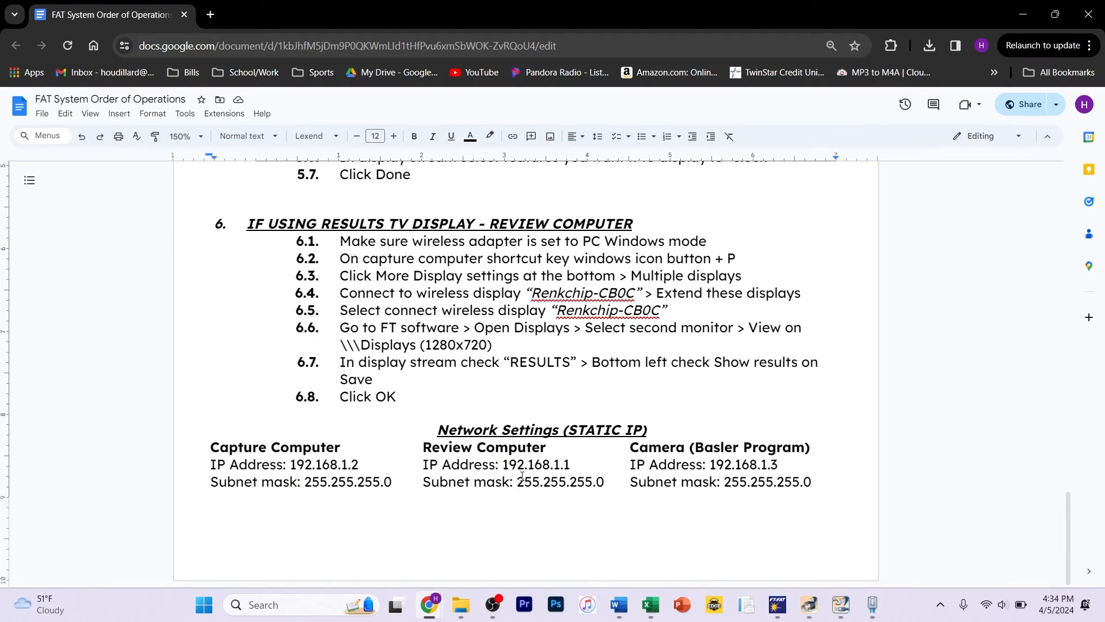
pyautogui.moveTo(838, 602)
pyautogui.click(839, 541)
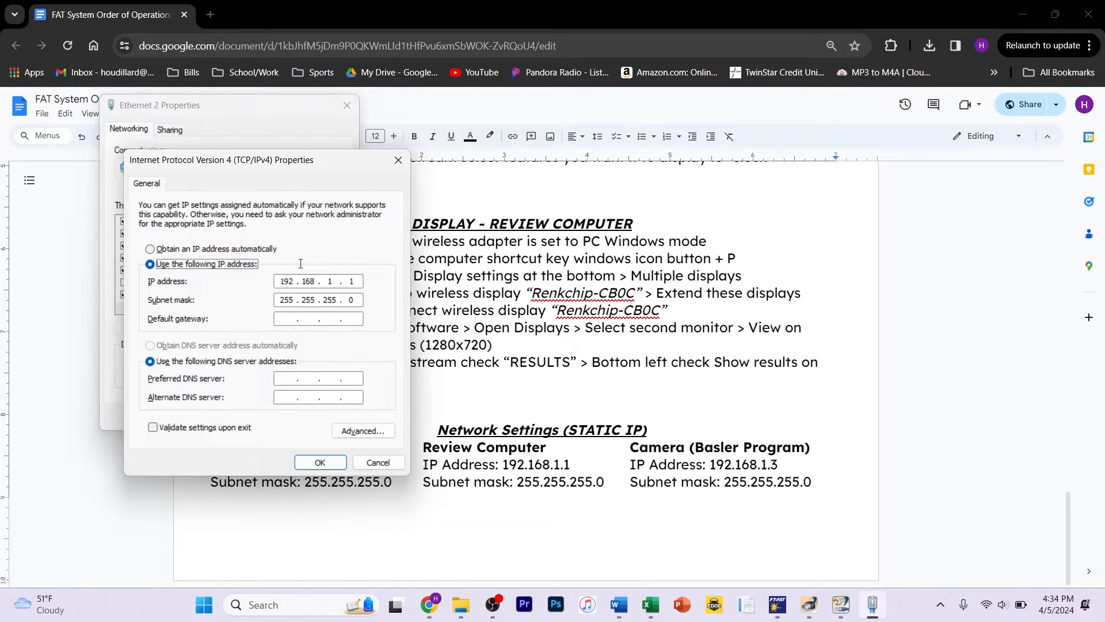
# Step: Set the IPv4 properties to obtain an IP address automatically, and close the adapter properties
pyautogui.click(186, 251)
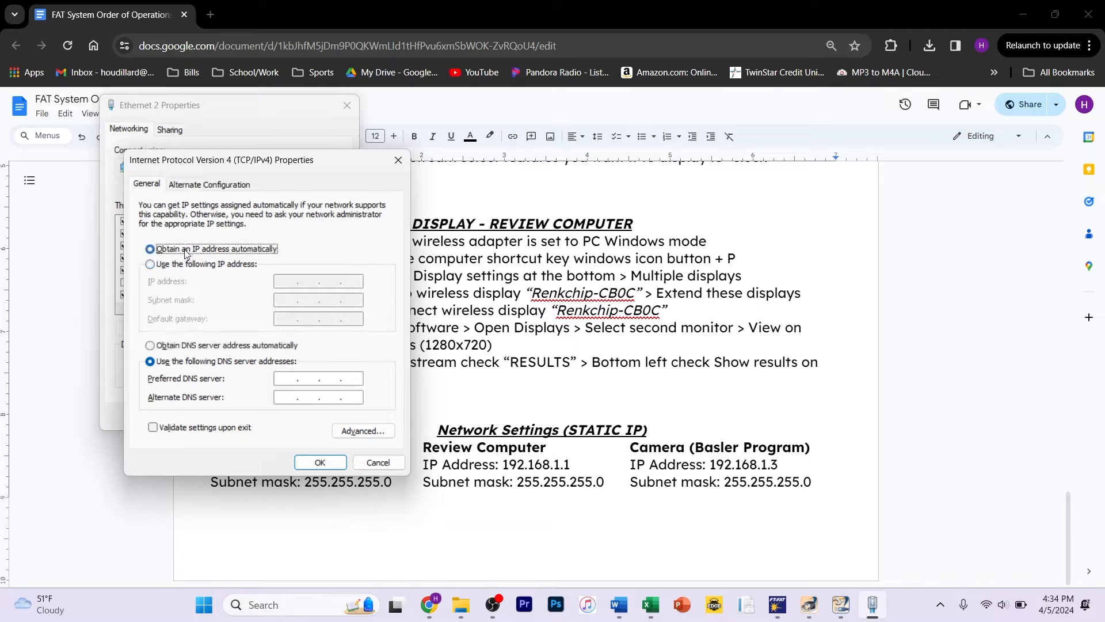
pyautogui.click(229, 268)
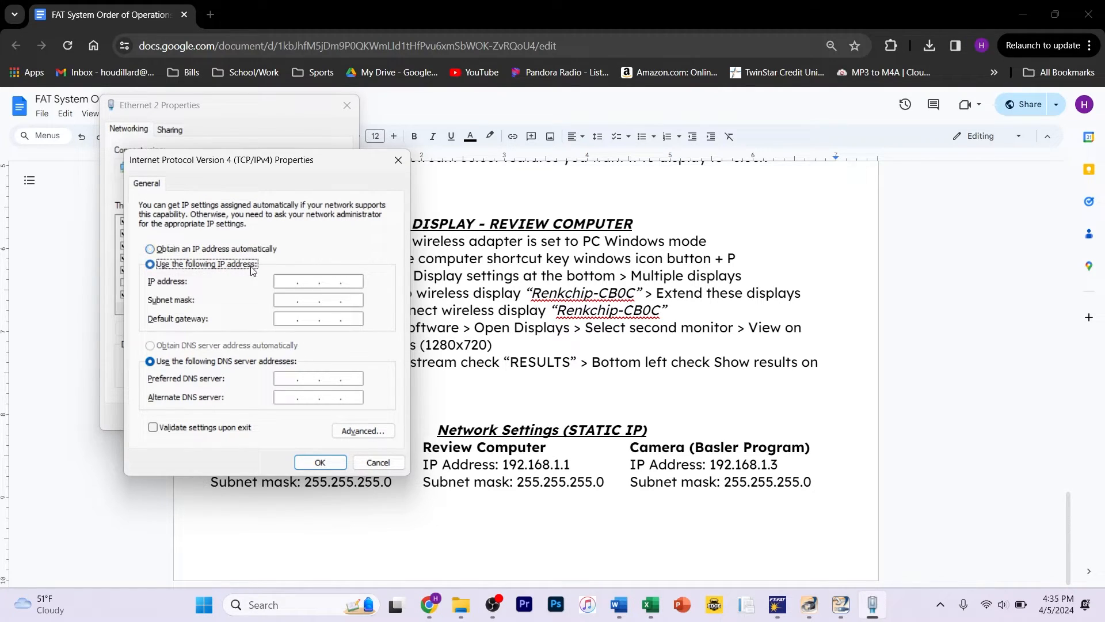
pyautogui.click(190, 249)
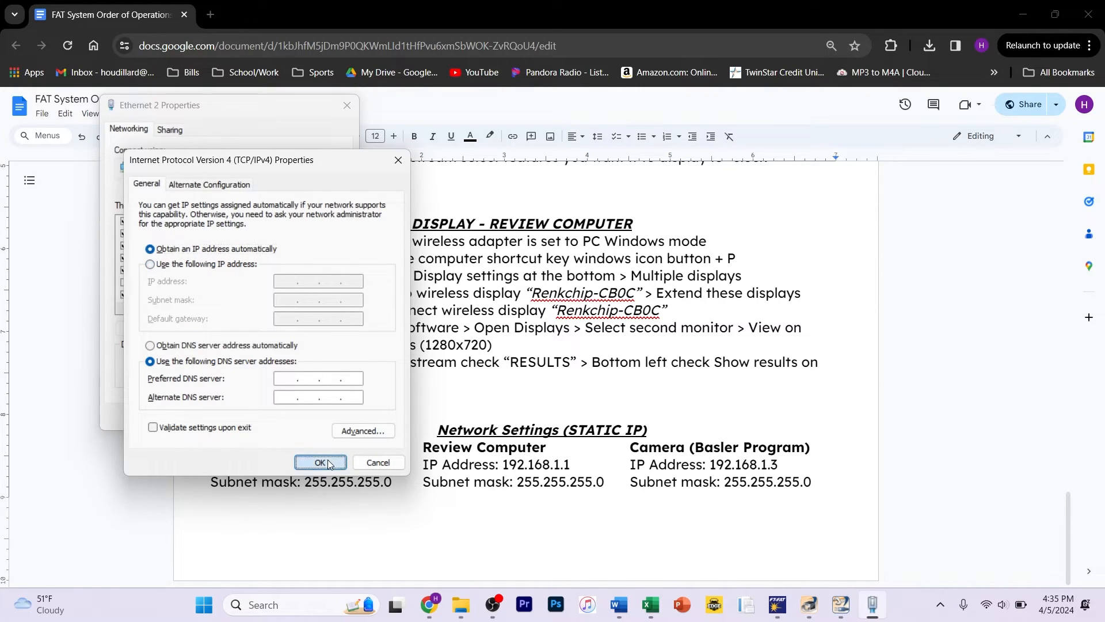
pyautogui.click(329, 464)
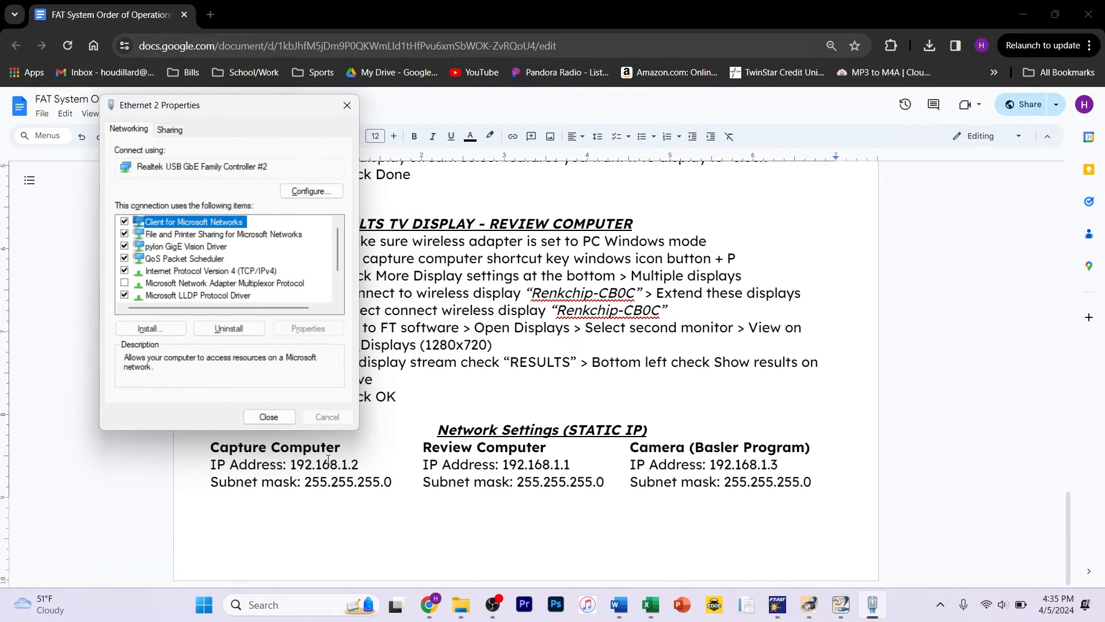
pyautogui.click(271, 421)
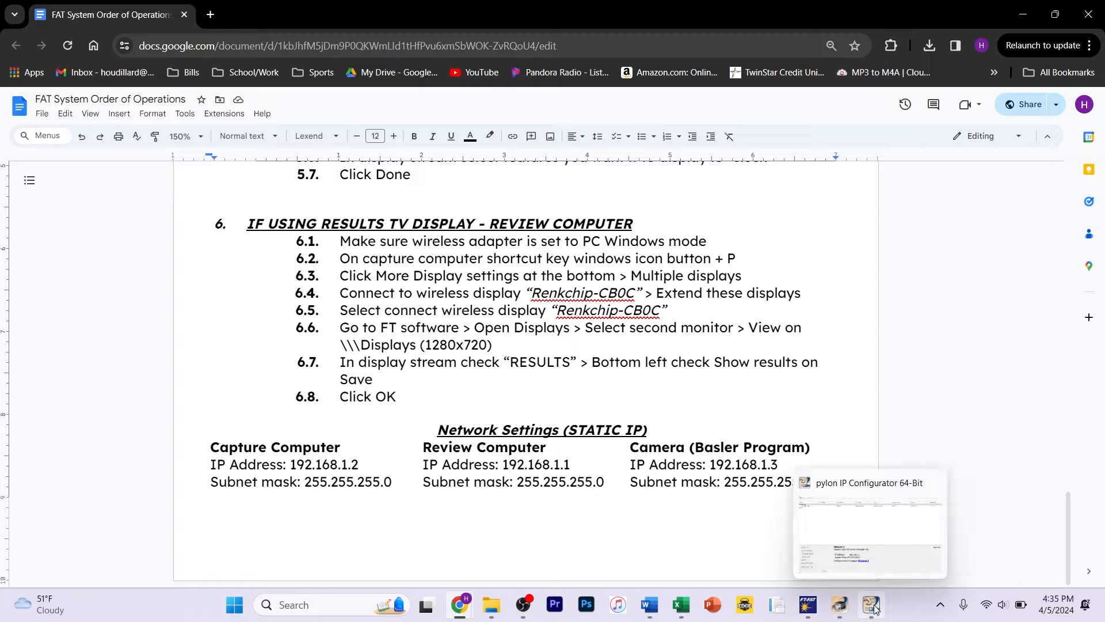
# Step: Return to pylon IP Configurator and select the acA800-200gc camera under Ethernet 2
pyautogui.click(872, 606)
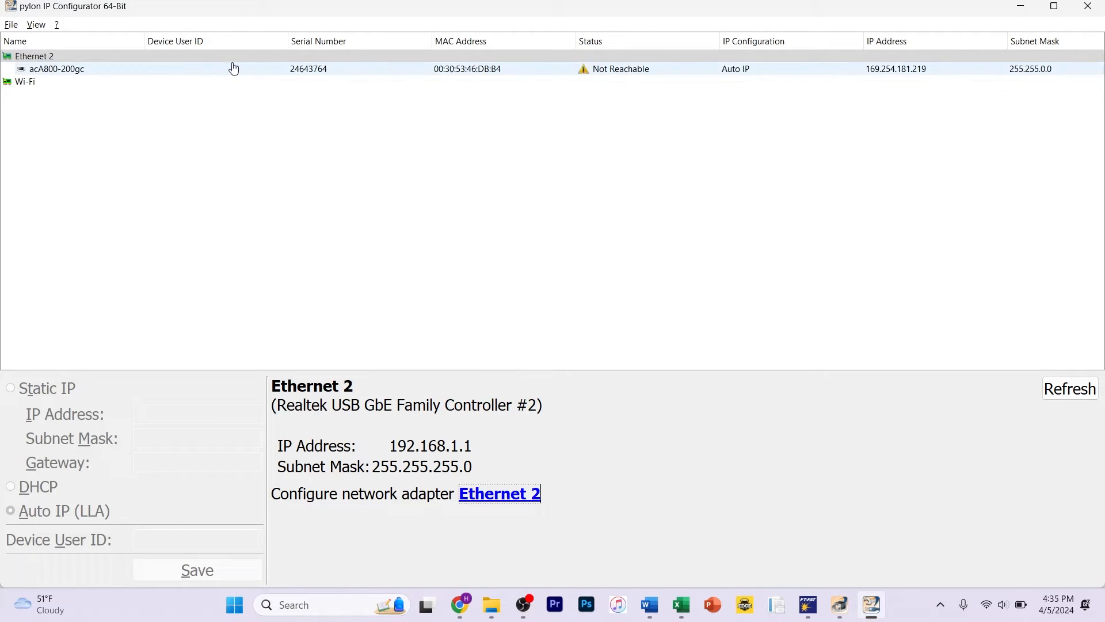
pyautogui.click(87, 70)
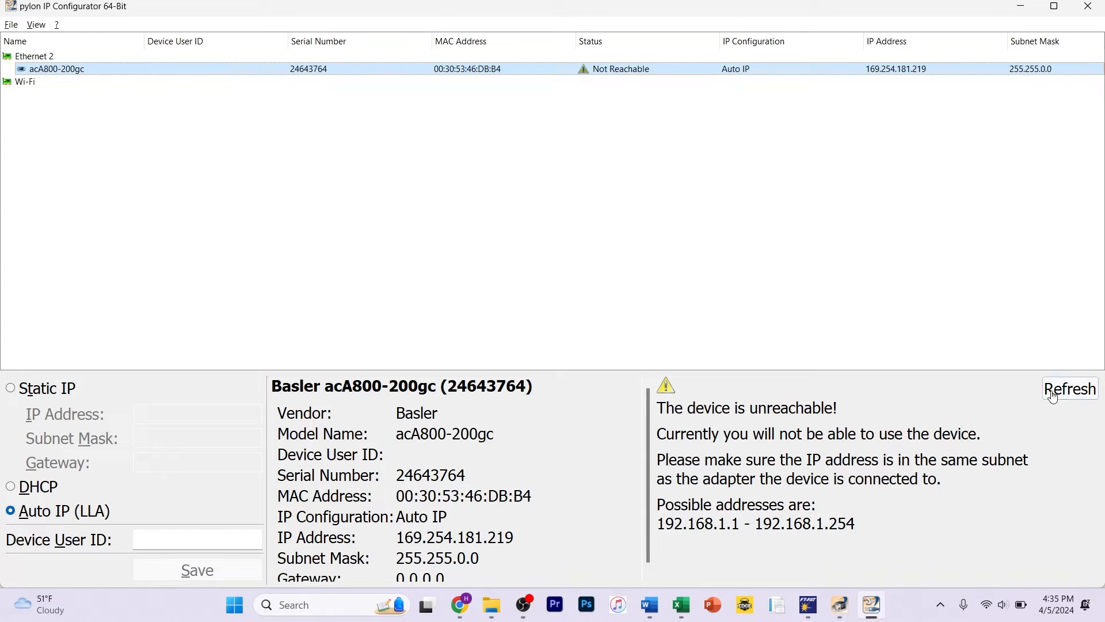
# Step: Refresh the device list and select the acA800-200gc camera under Ethernet 2
pyautogui.click(1069, 395)
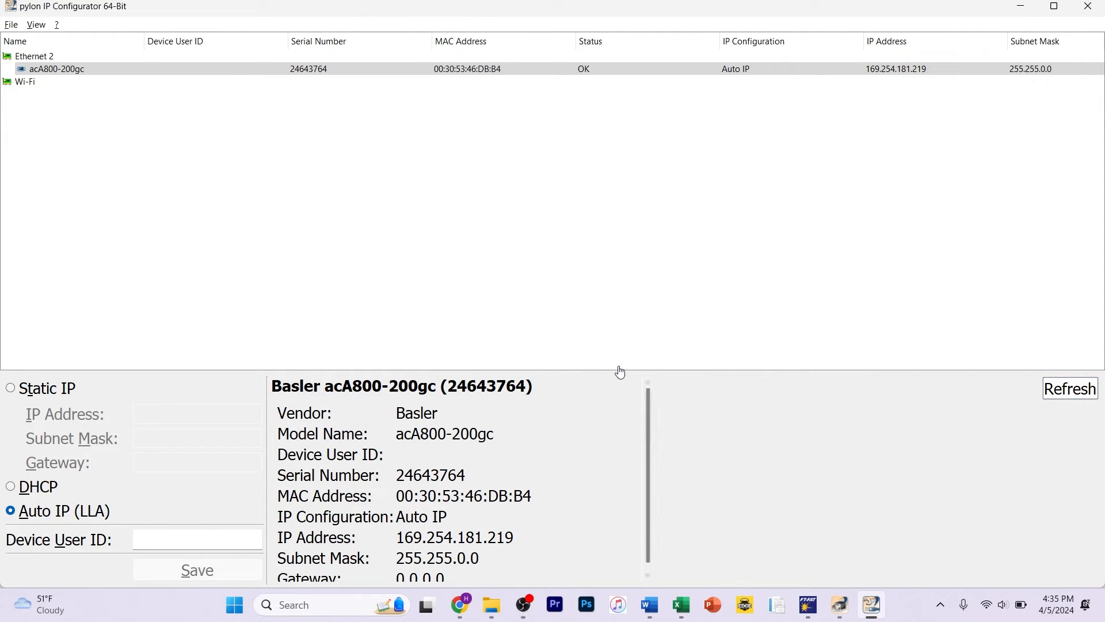
pyautogui.click(583, 74)
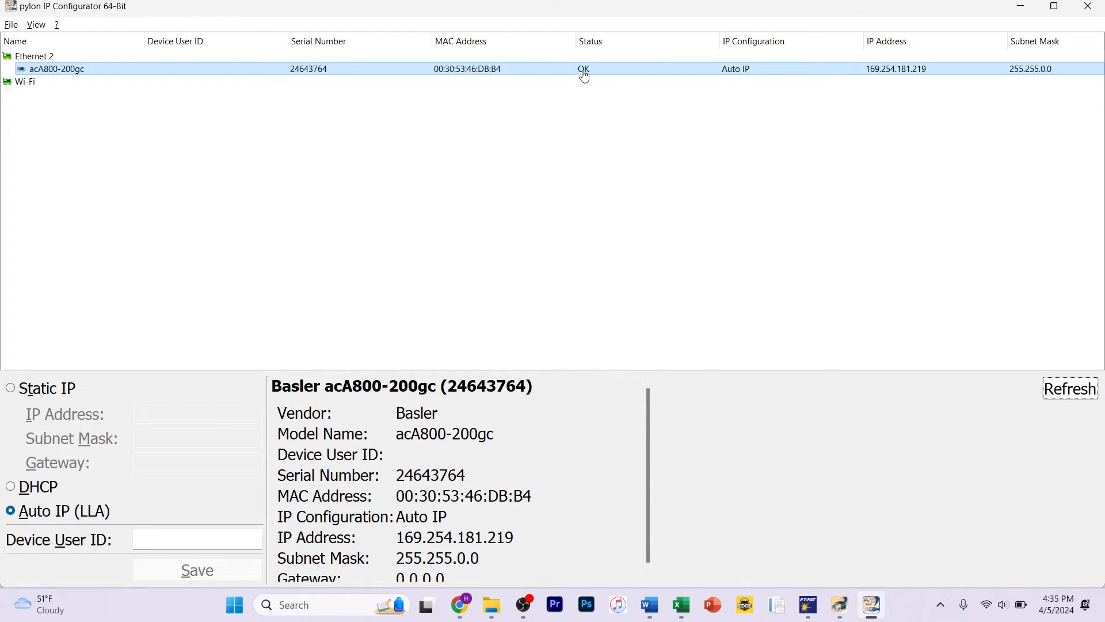
pyautogui.click(52, 73)
# Step: Switch the camera to Static IP and consult the camera's network settings in the FAT System Order of Operations document
pyautogui.click(45, 396)
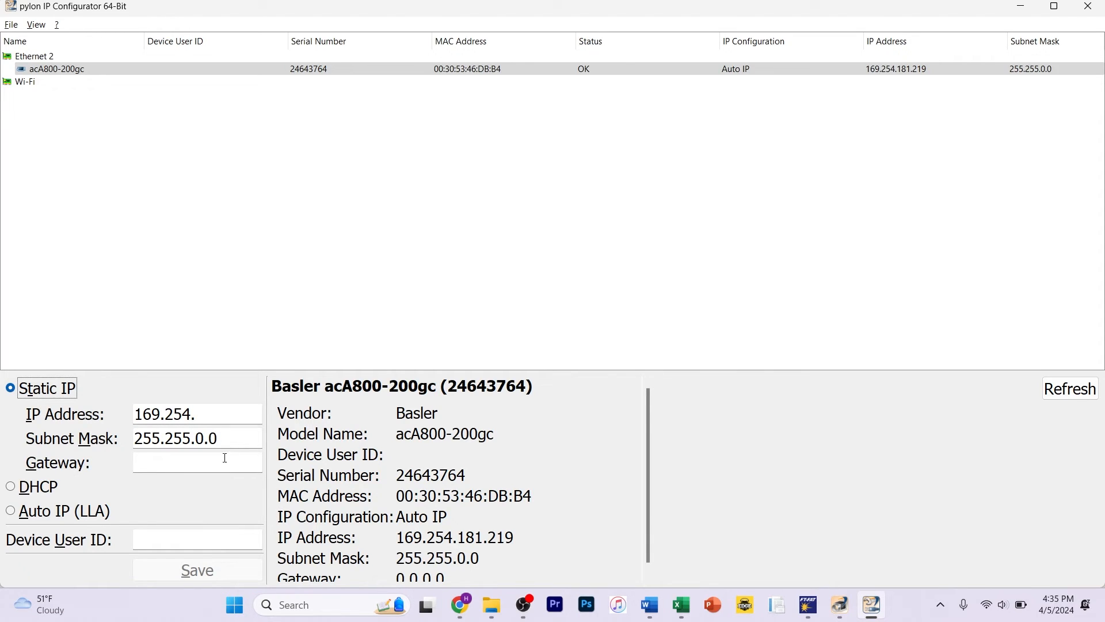
pyautogui.moveTo(495, 616)
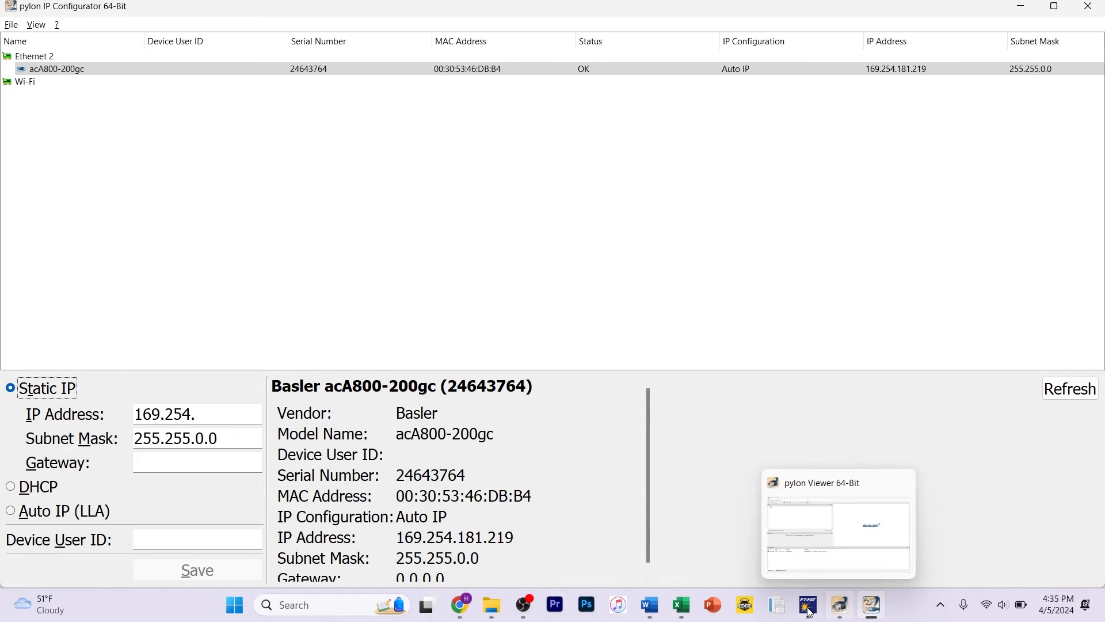
pyautogui.moveTo(460, 607)
pyautogui.click(510, 558)
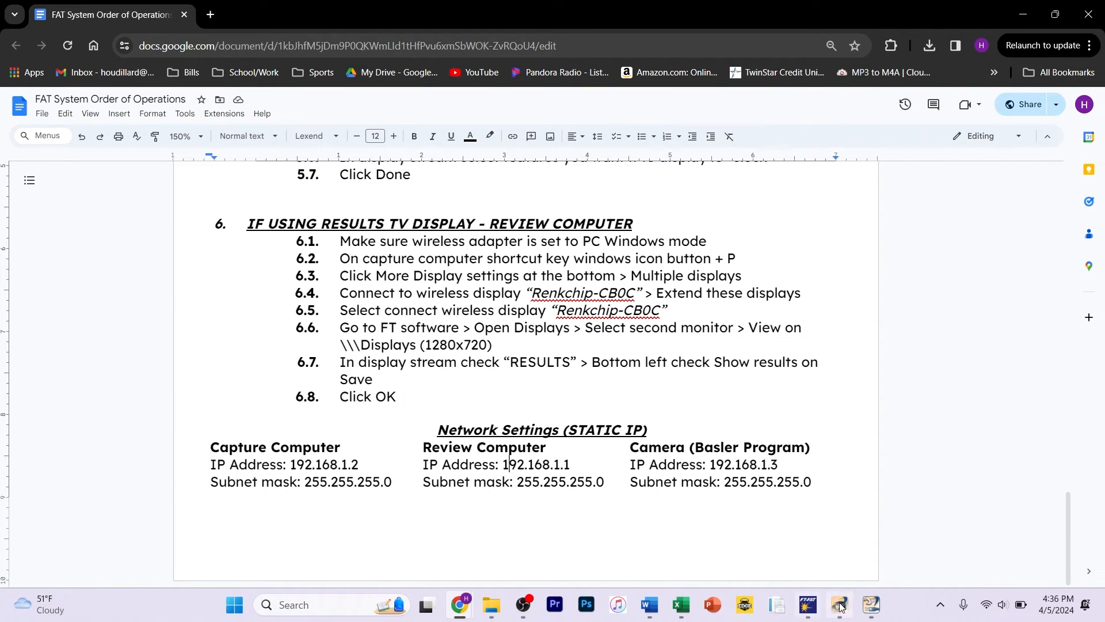
pyautogui.click(871, 606)
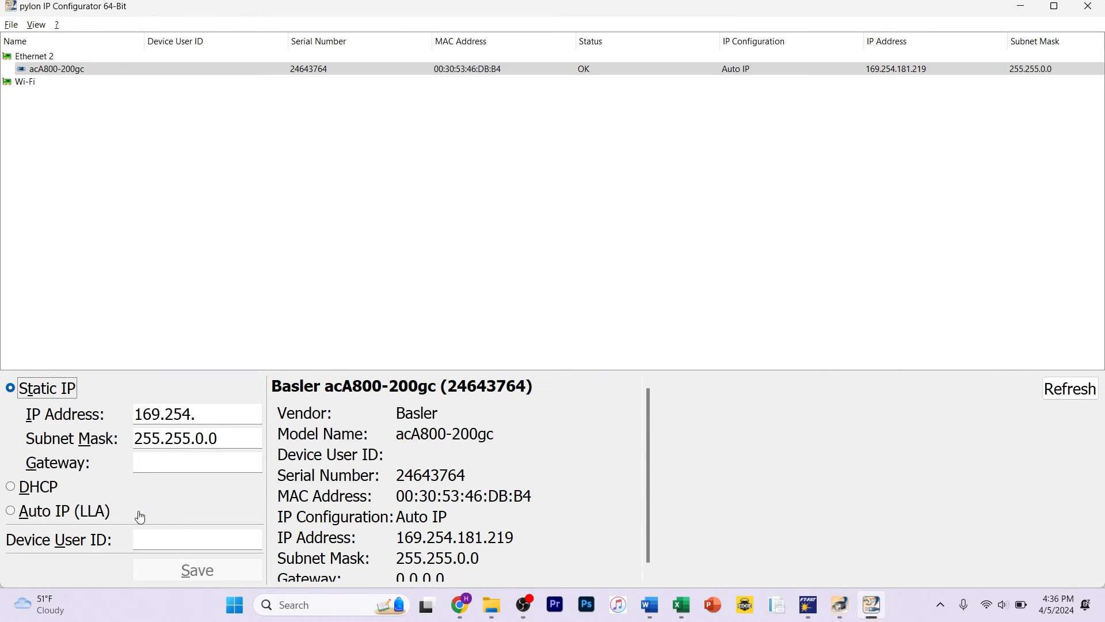
# Step: Set the camera's IP configuration back to Auto IP (LLA) and save it
pyautogui.click(95, 517)
pyautogui.click(211, 570)
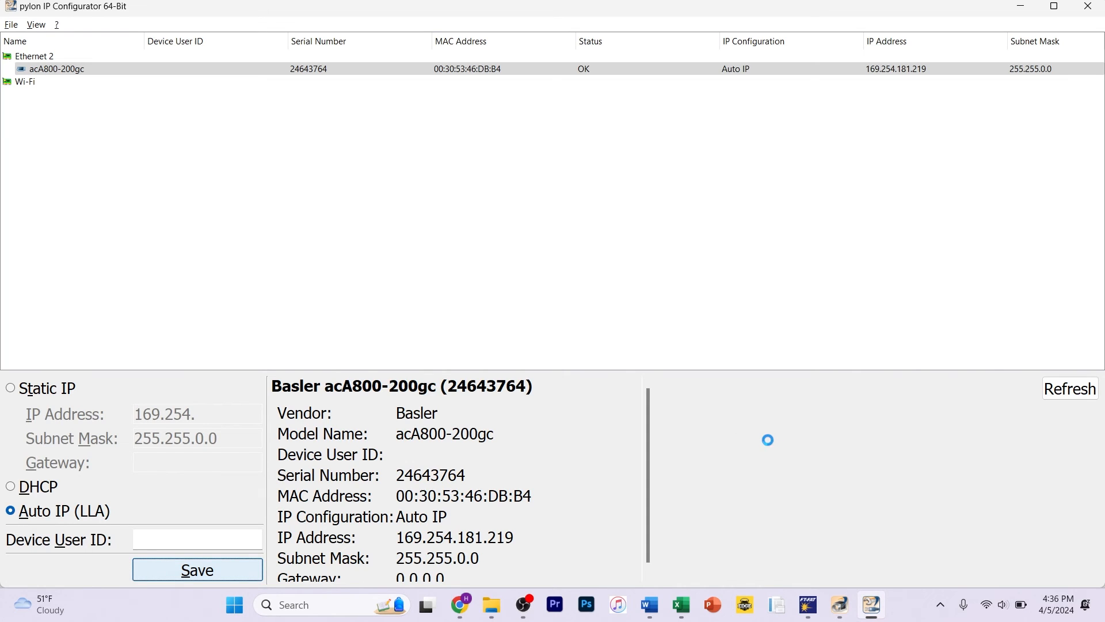
# Step: Switch to FlashTiming FT-FAT, open the camera settings, select Basler acA800-200gc (24643764) and confirm
pyautogui.click(808, 605)
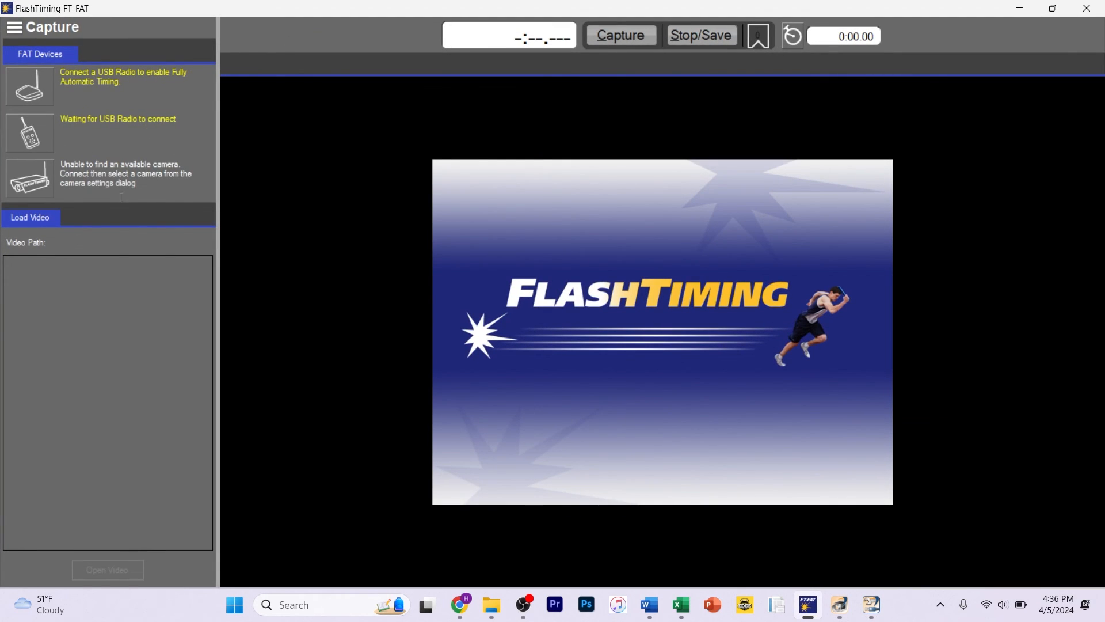
pyautogui.click(31, 177)
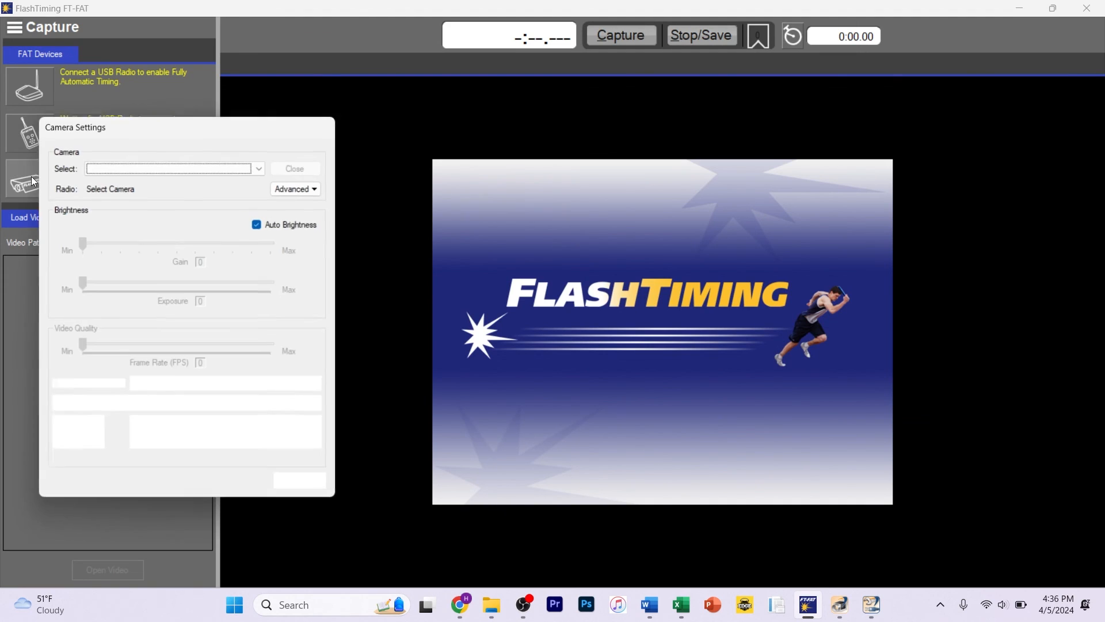
pyautogui.click(137, 166)
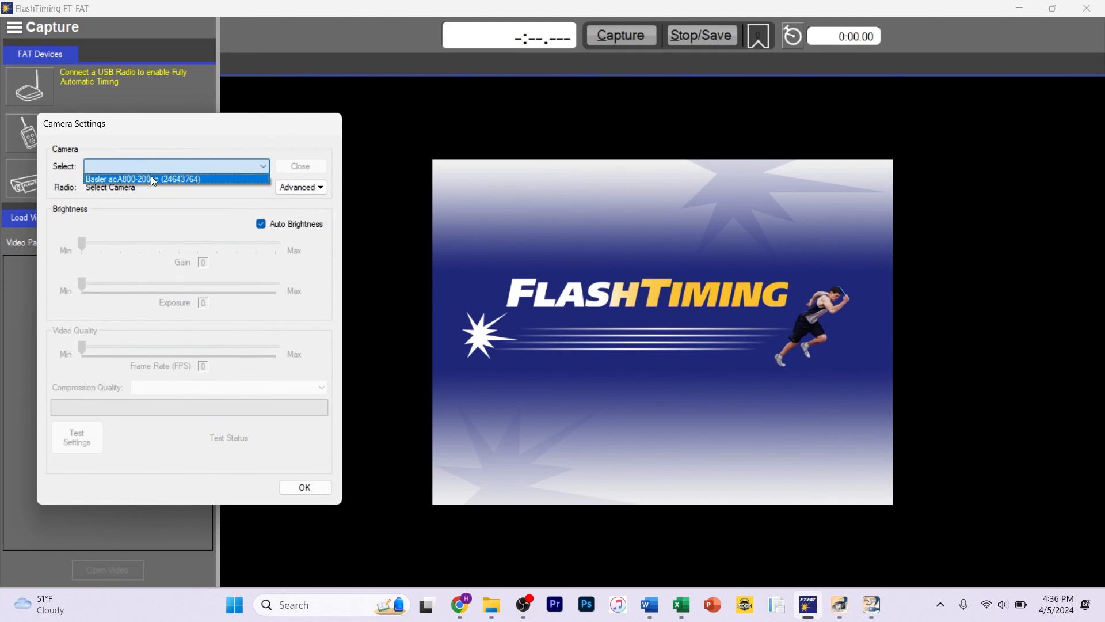
pyautogui.click(219, 179)
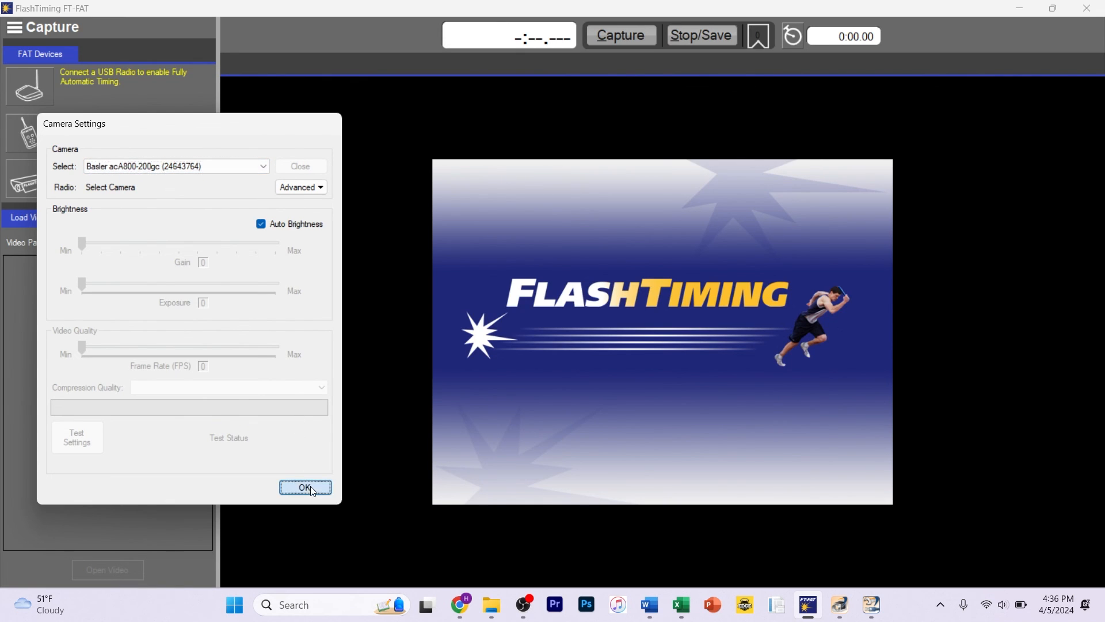
pyautogui.click(307, 487)
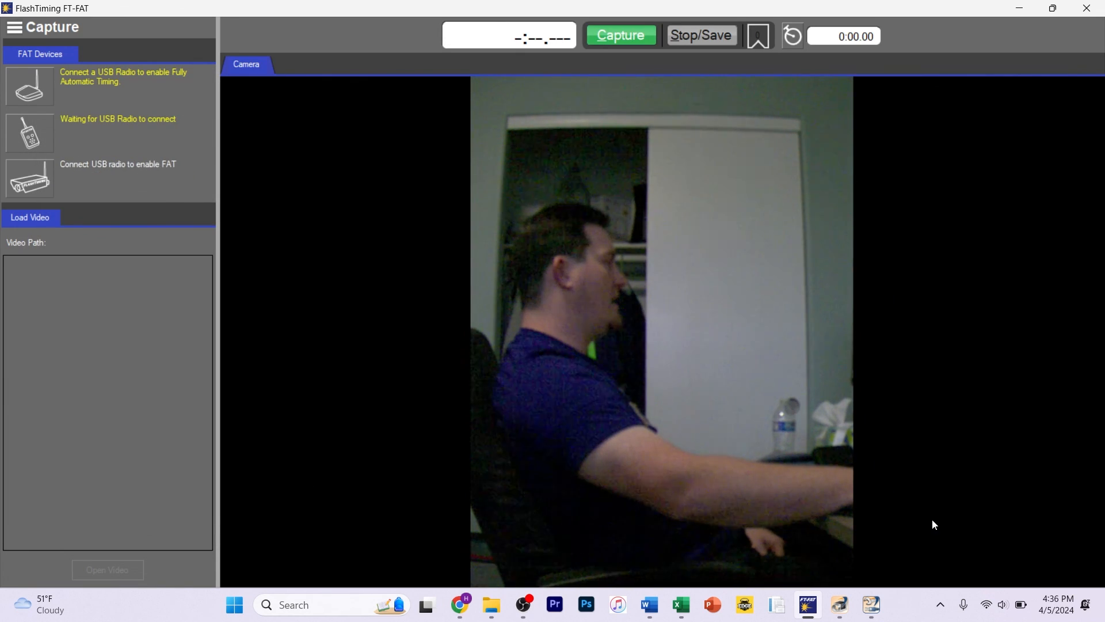